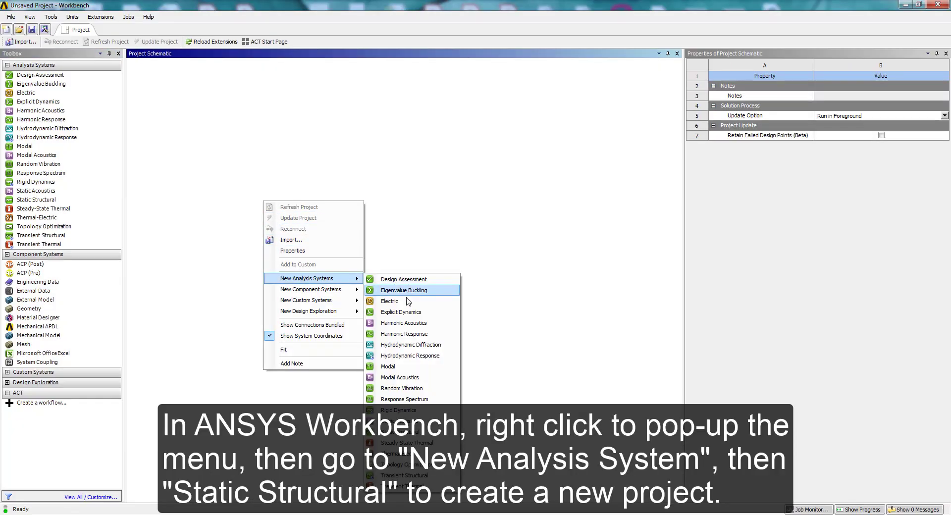
Add a Static Structural system in Workbench and open its Geometry cell in SpaceClaim
left_click(408, 434)
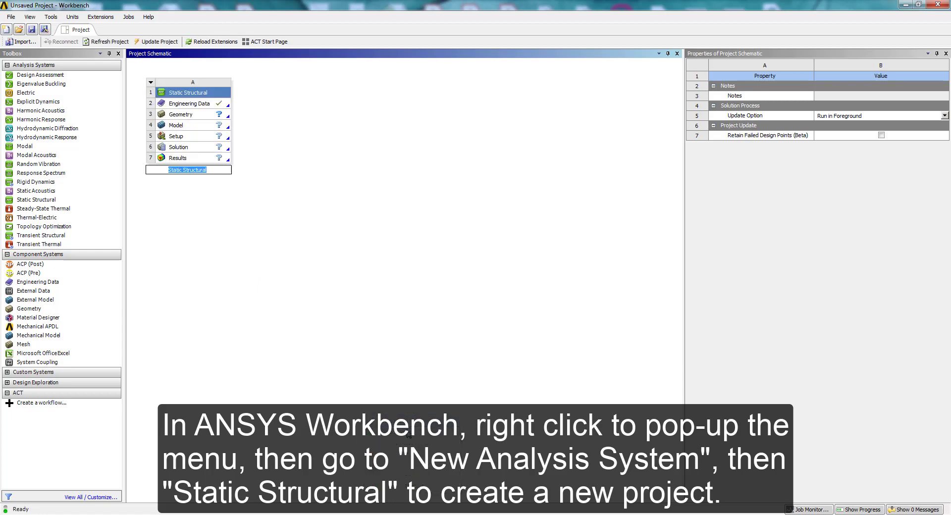
double_click(195, 117)
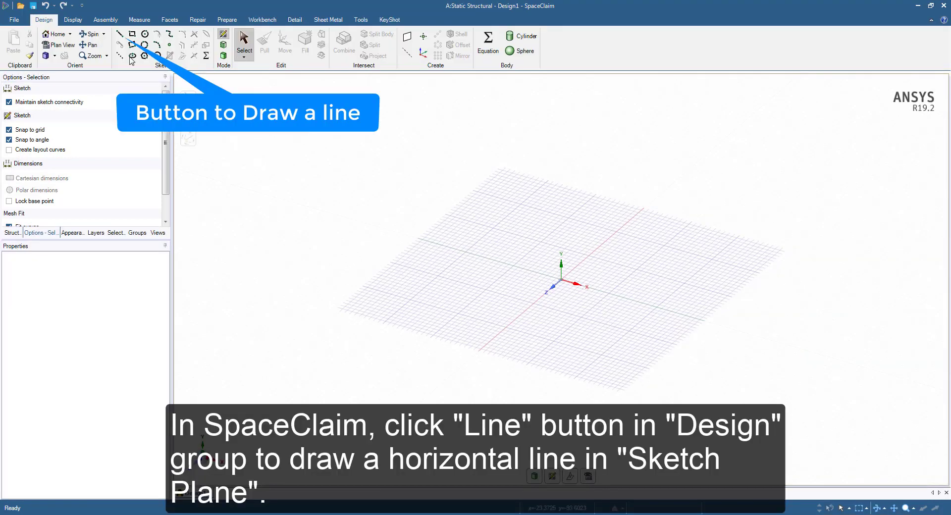
Draw a 1000 mm horizontal line on the sketch grid and zoom out to see it
left_click(120, 37)
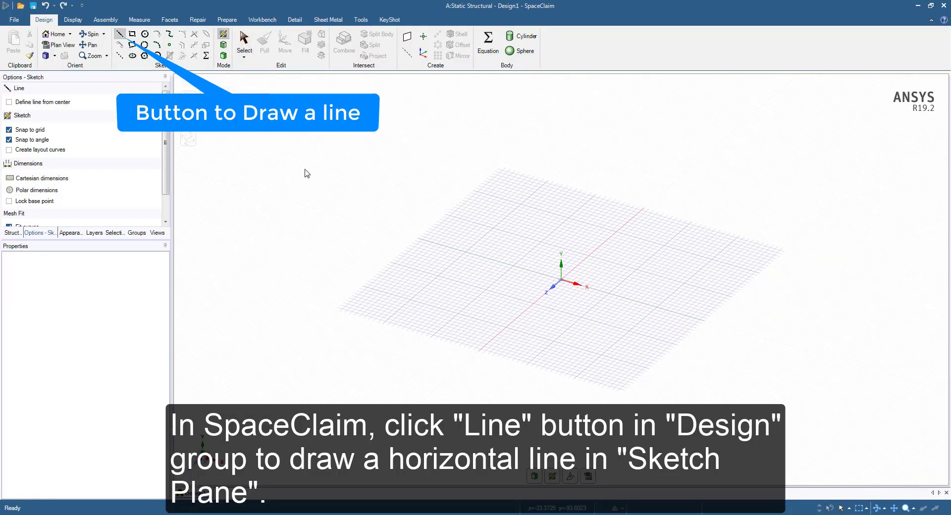
left_click(432, 242)
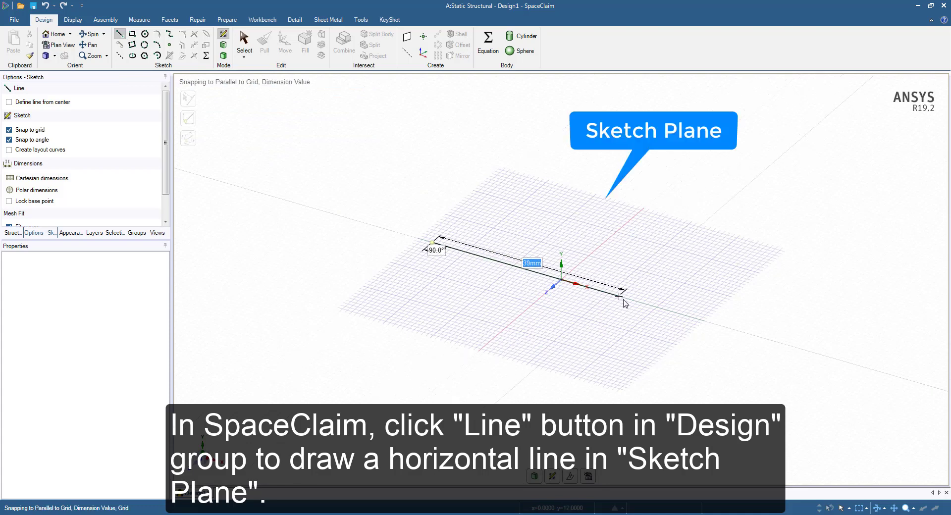
left_click(673, 312)
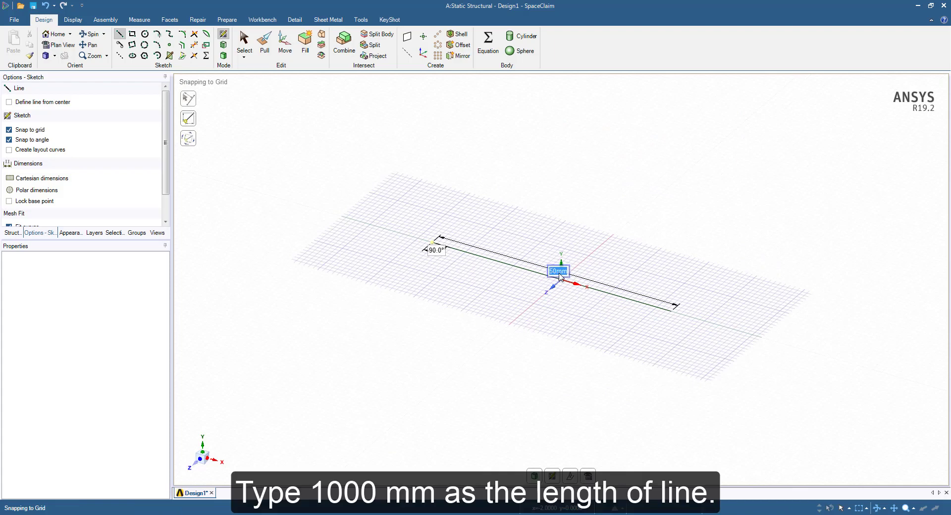
type("1000")
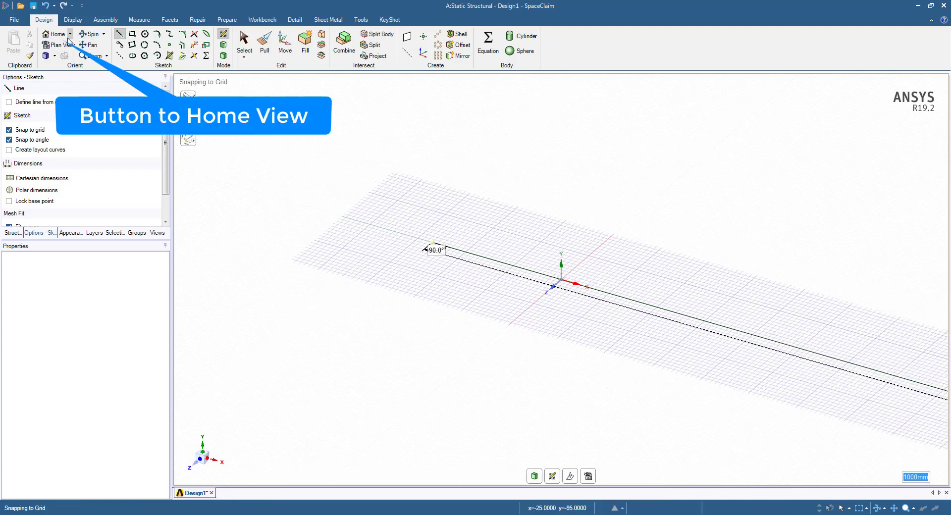
left_click(56, 33)
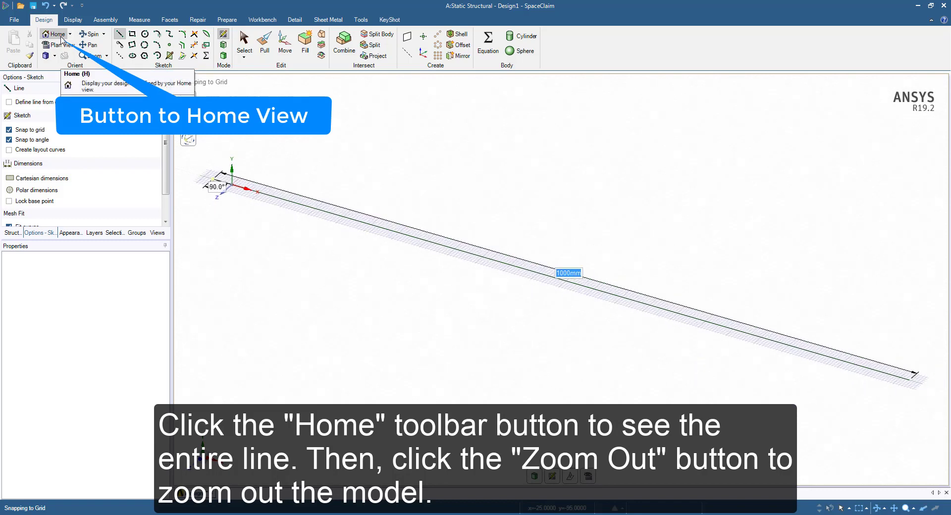
left_click(105, 58)
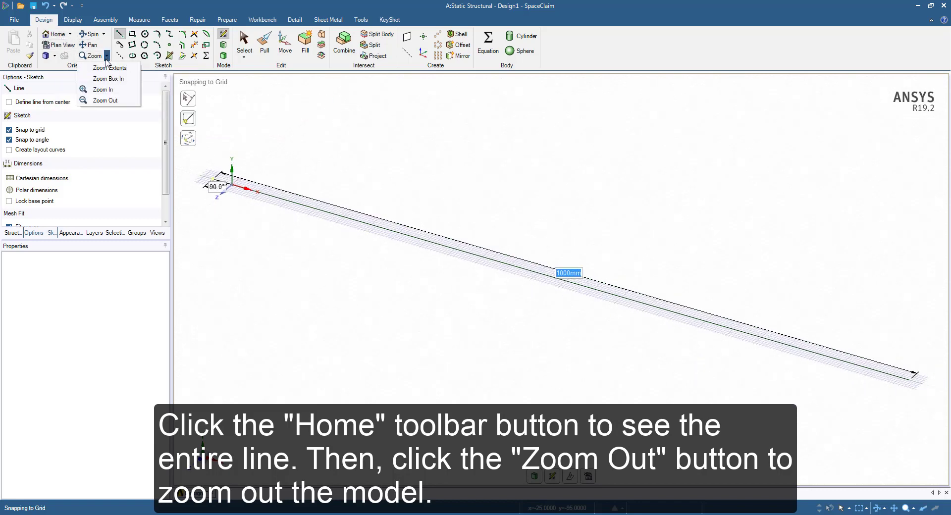
left_click(122, 101)
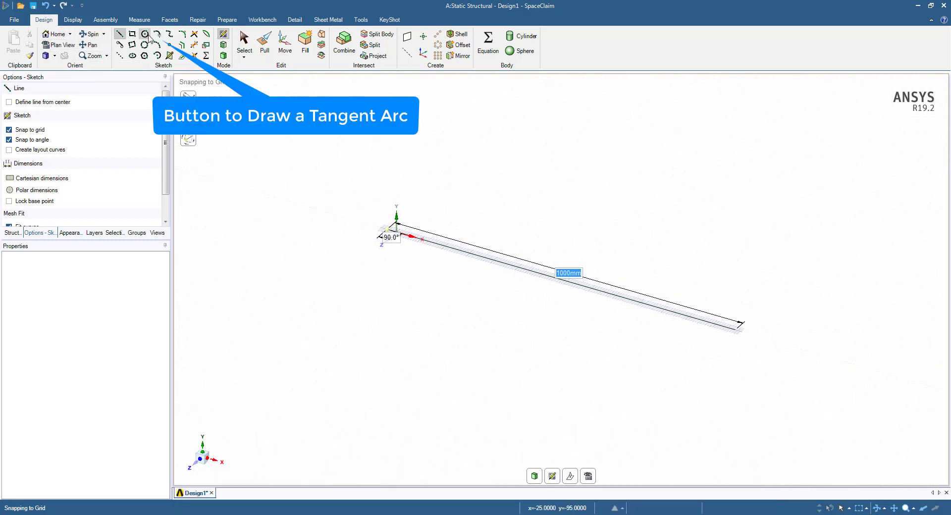
Draw a 90° tangent arc of 300 mm diameter from the line's far end
left_click(157, 35)
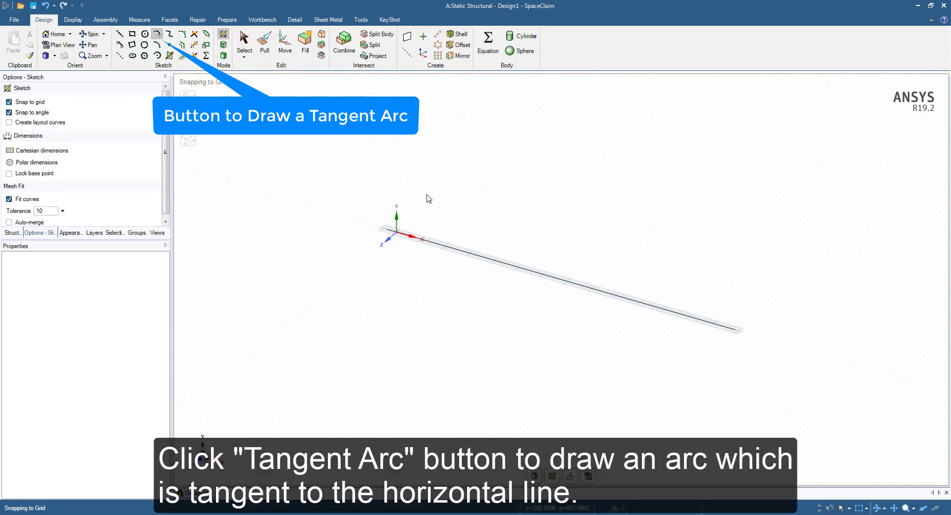
left_click(735, 330)
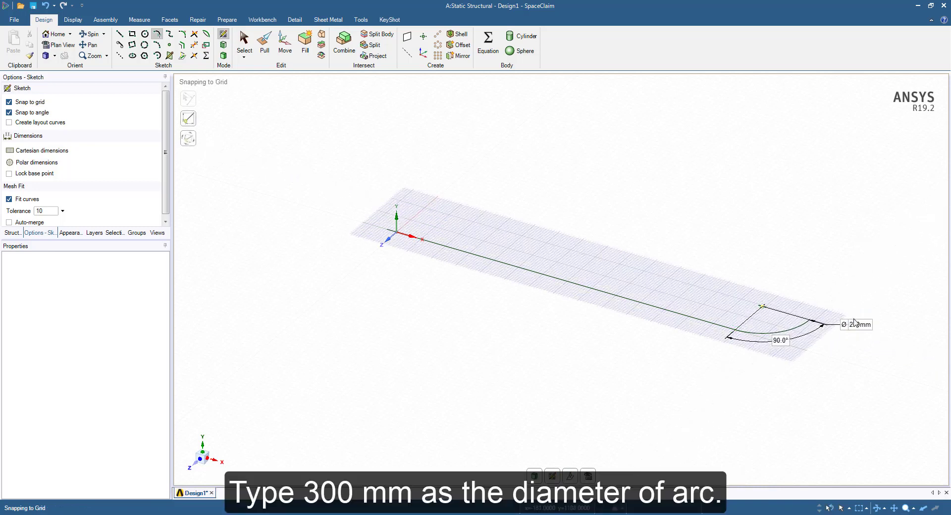
key("space")
type("300")
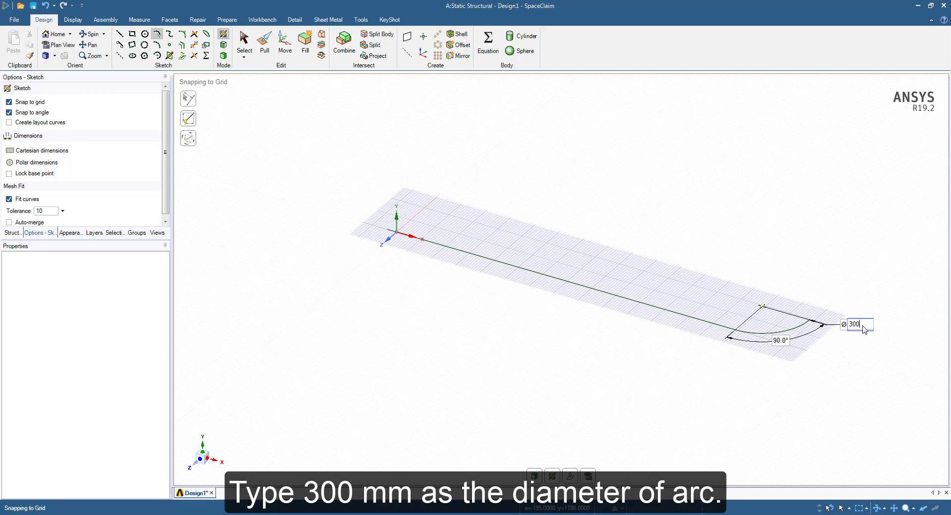
key("Return")
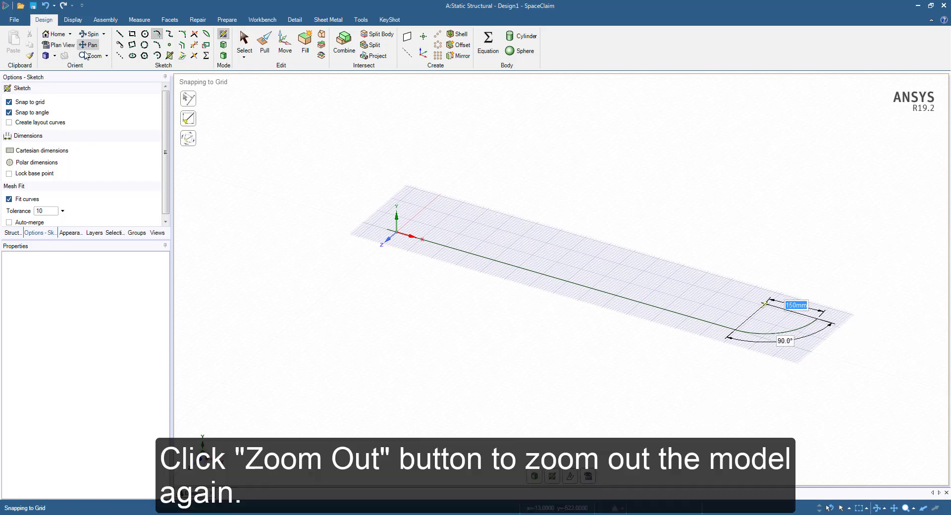
left_click(106, 56)
left_click(104, 101)
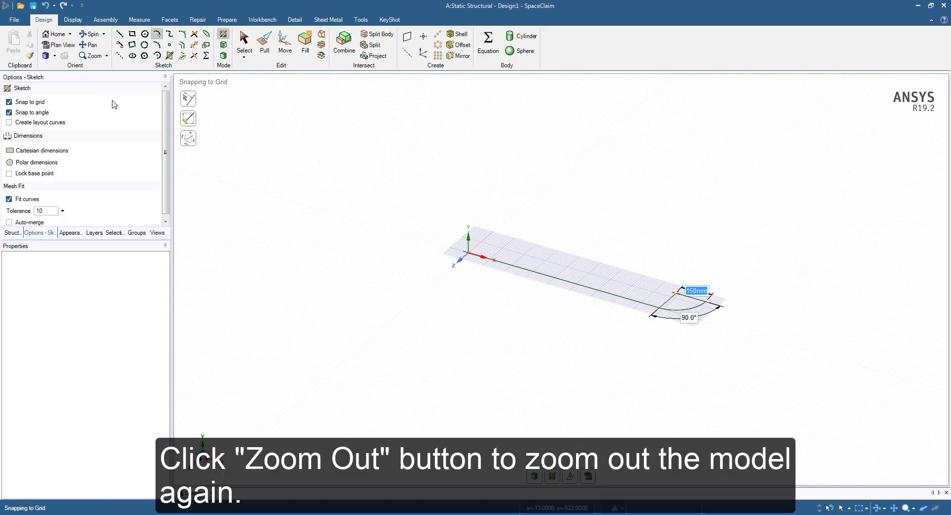
Extend the arc's end with two collinear 1000 mm line segments
left_click(119, 34)
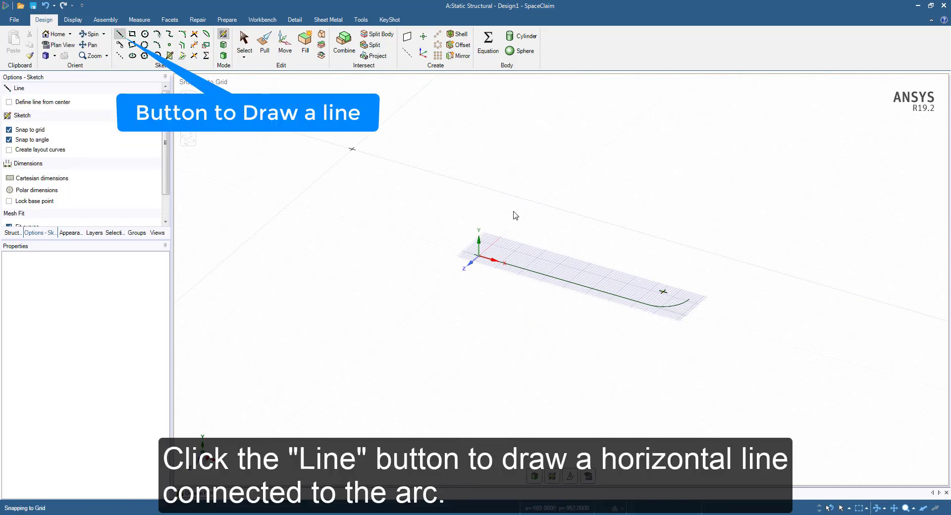
left_click(689, 300)
type("1000")
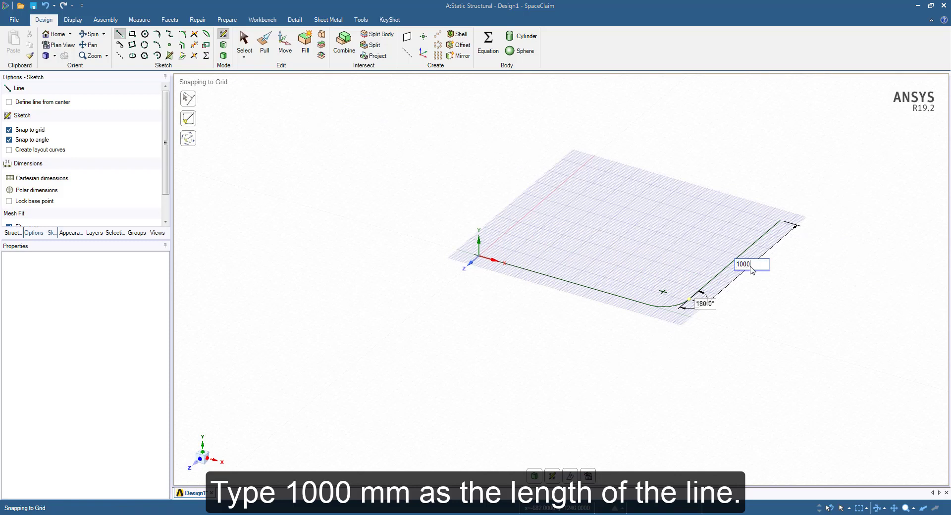
key("Return")
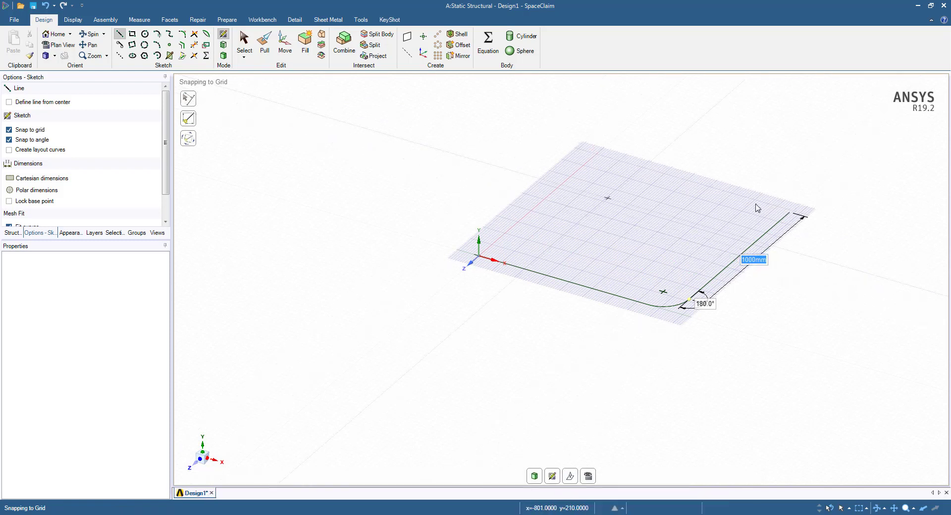
left_click(791, 214)
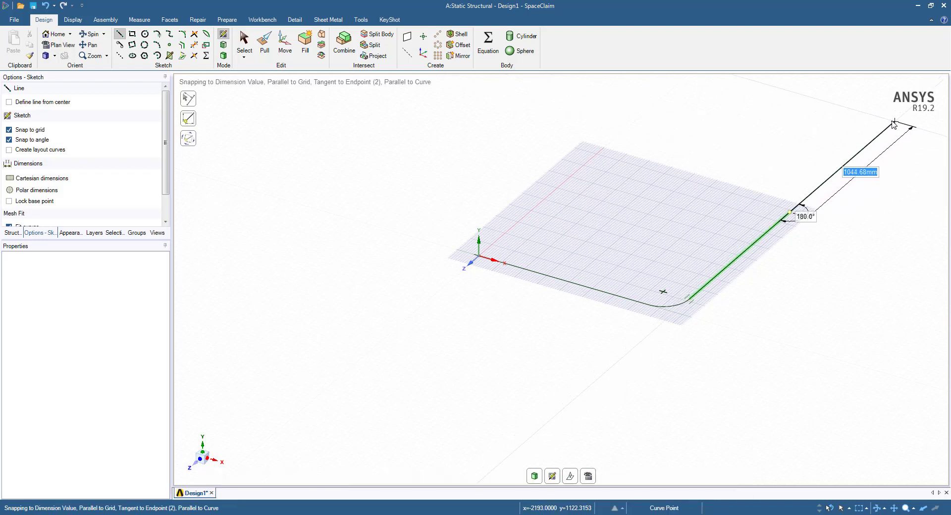
left_click(865, 172)
type("1000")
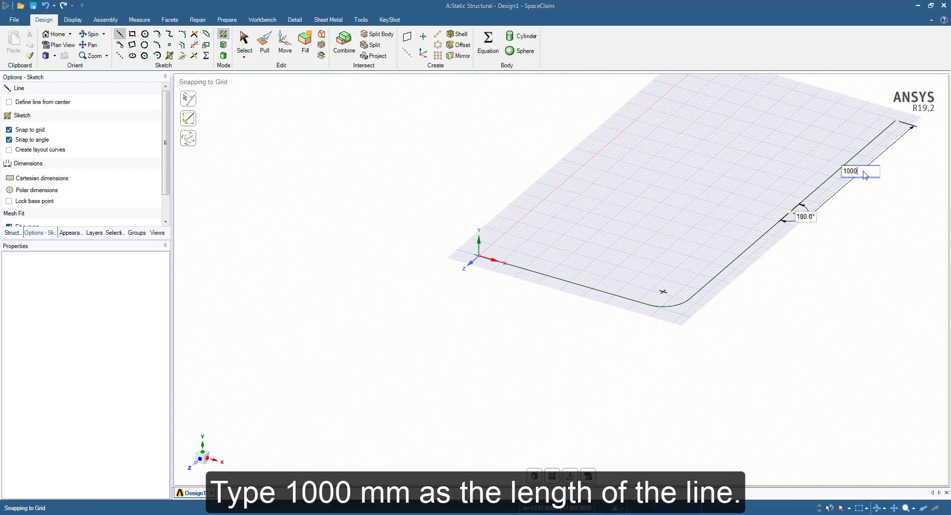
key("Tab")
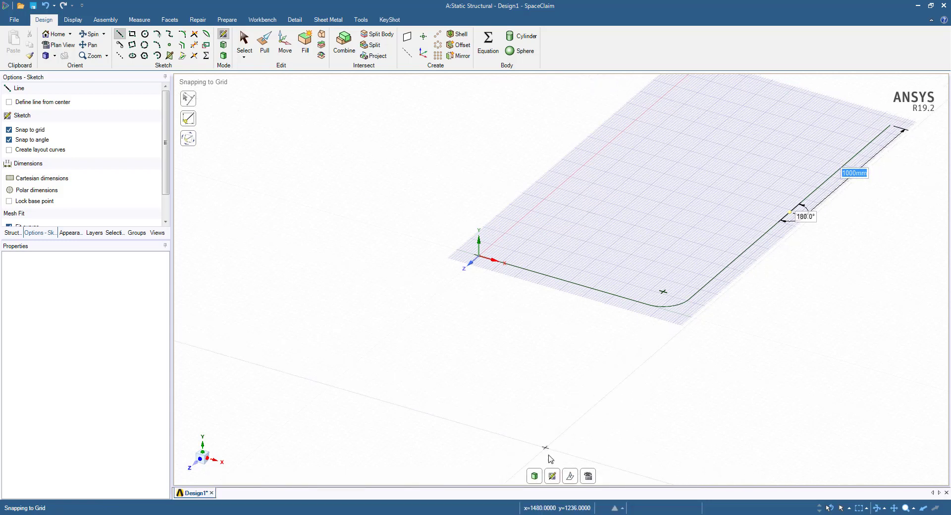
Make the Z-direction leg the new sketch plane, viewed in plan and panned down-left
left_click(244, 43)
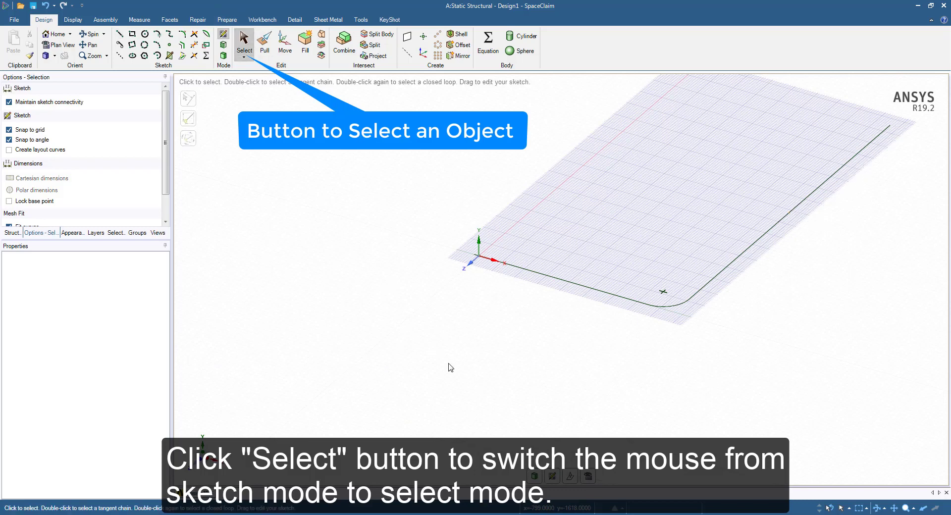
left_click(551, 476)
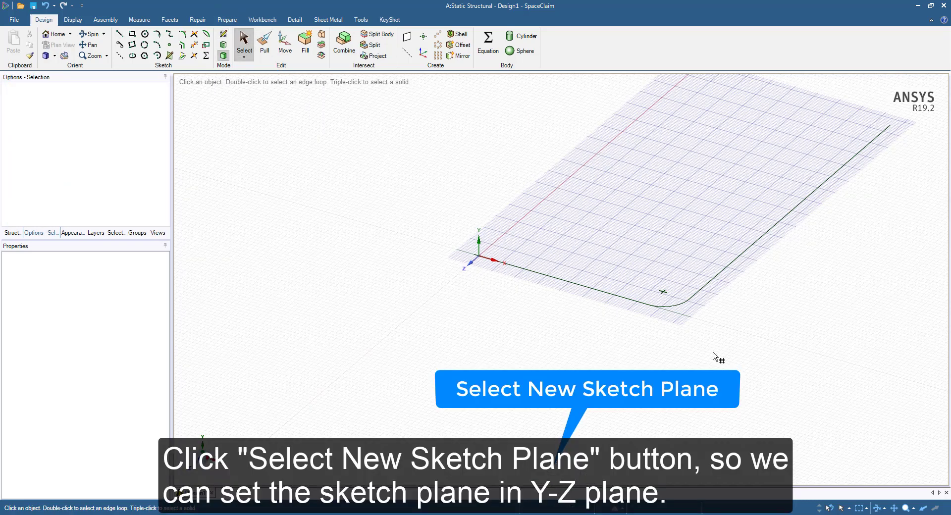
left_click(813, 197)
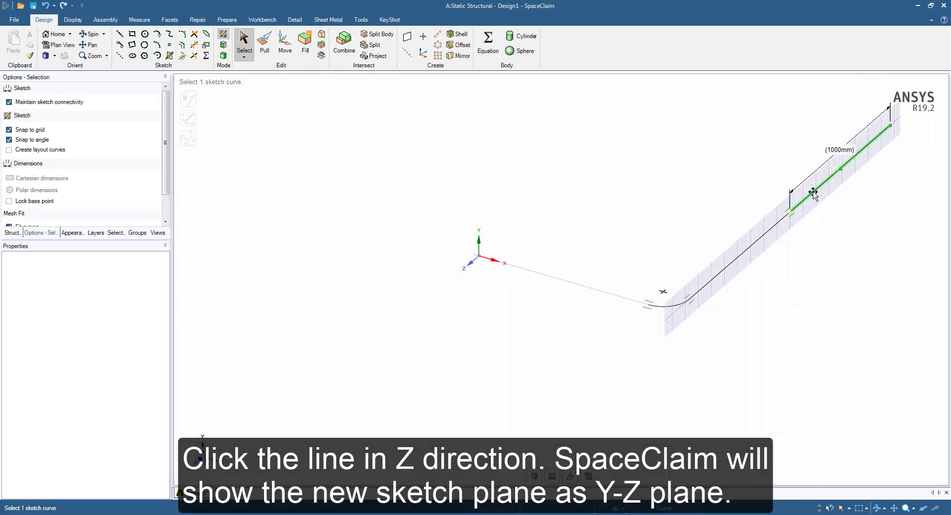
left_click(588, 477)
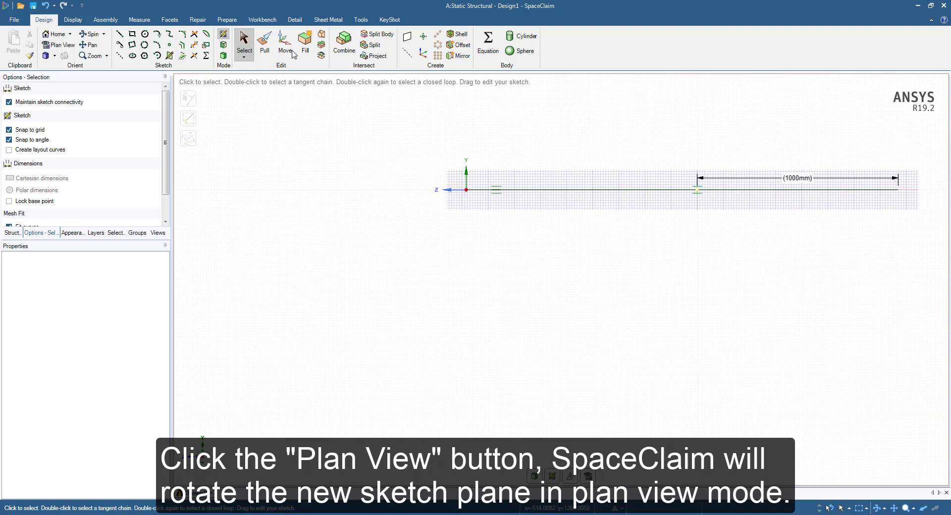
left_click(88, 45)
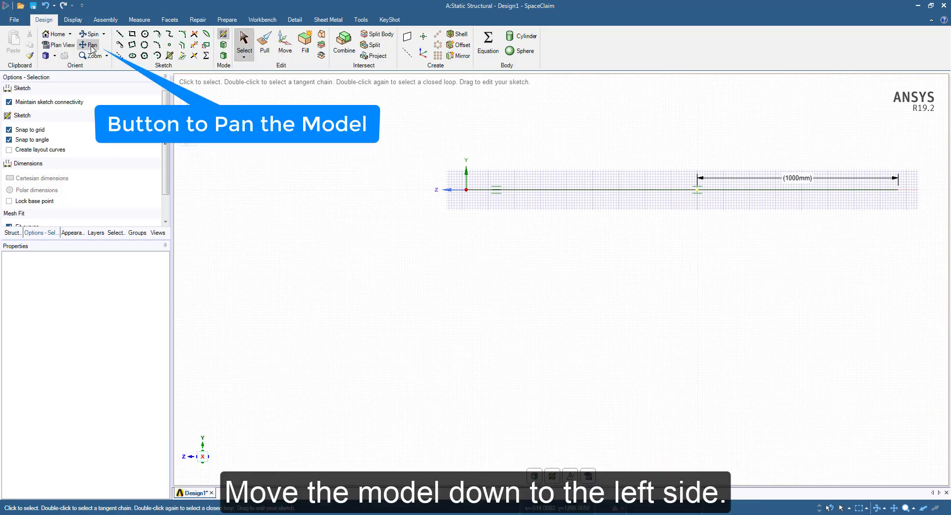
left_click_drag(697, 227, 486, 357)
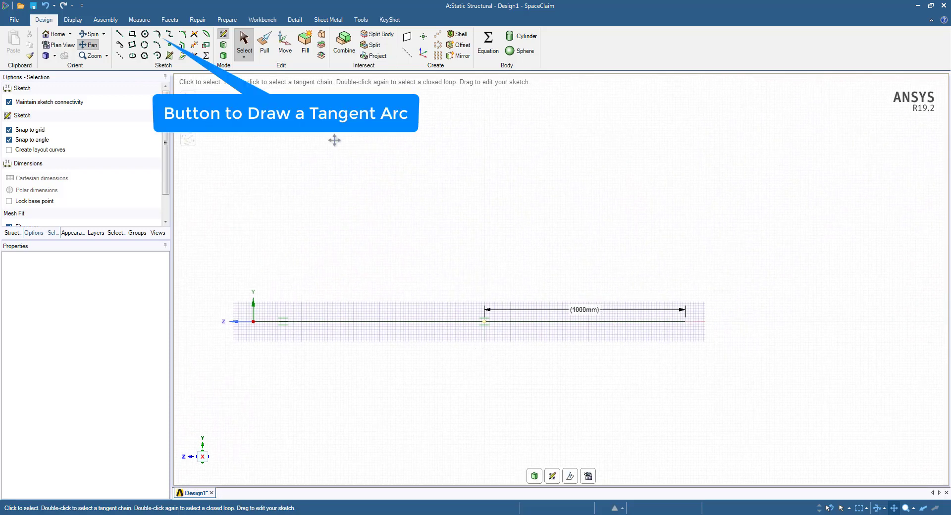
Bend a 300 mm diameter tangent arc upward from the leg's right endpoint
left_click(158, 36)
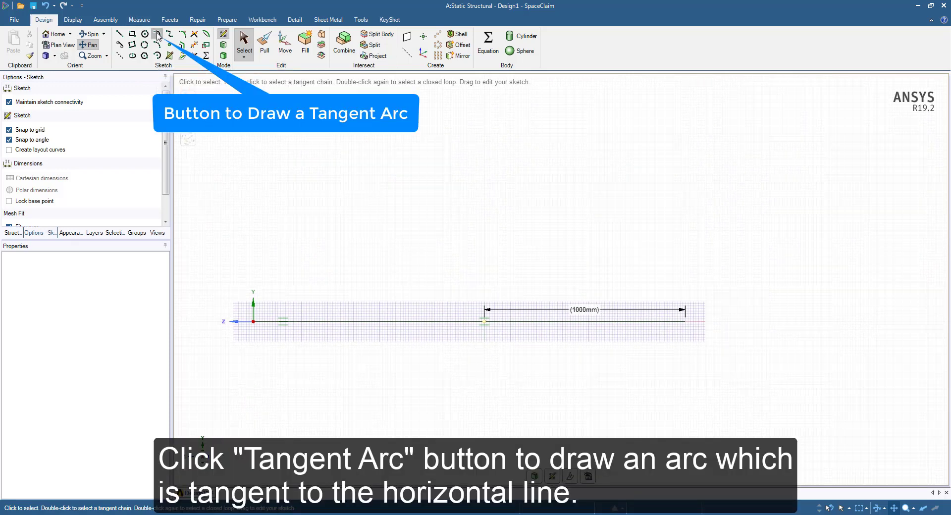
left_click(686, 322)
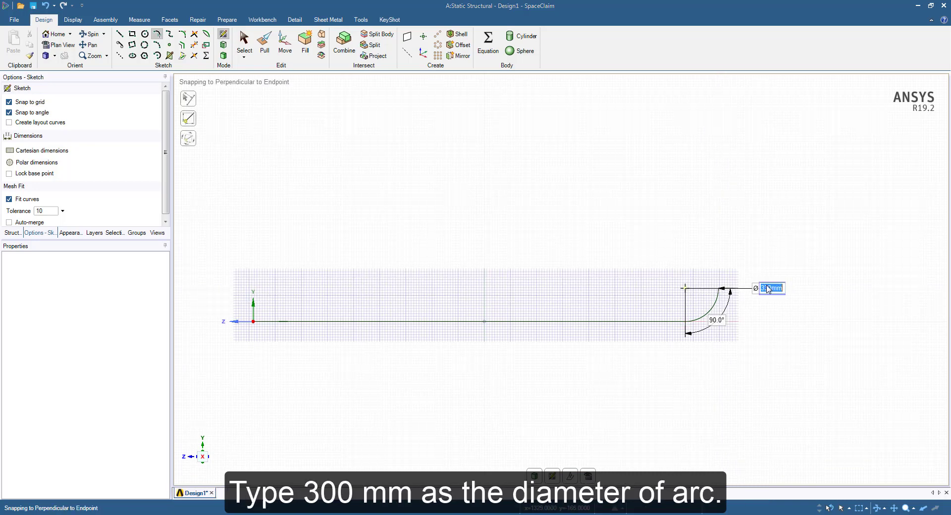
type("300")
key("Return")
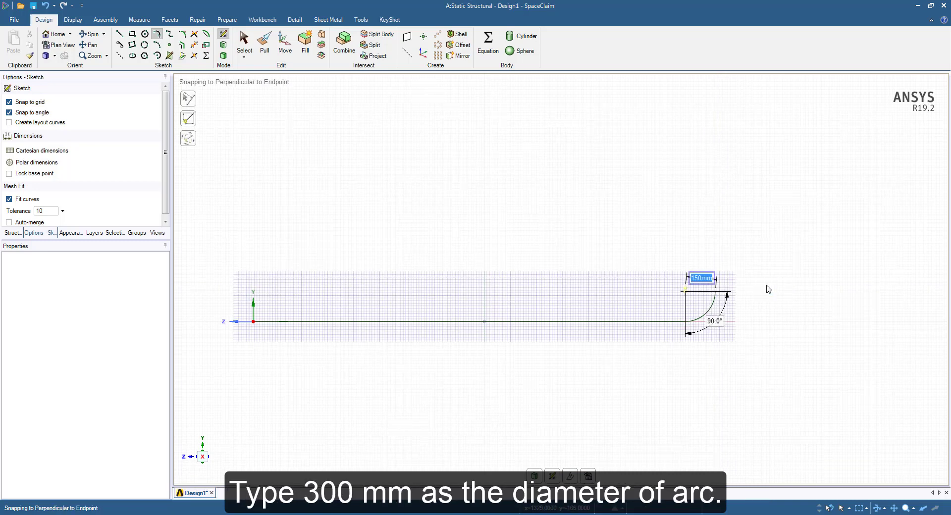
Draw vertical lines: 1500 mm from the arc's end and 1650 mm from the horizontal midpoint
left_click(117, 35)
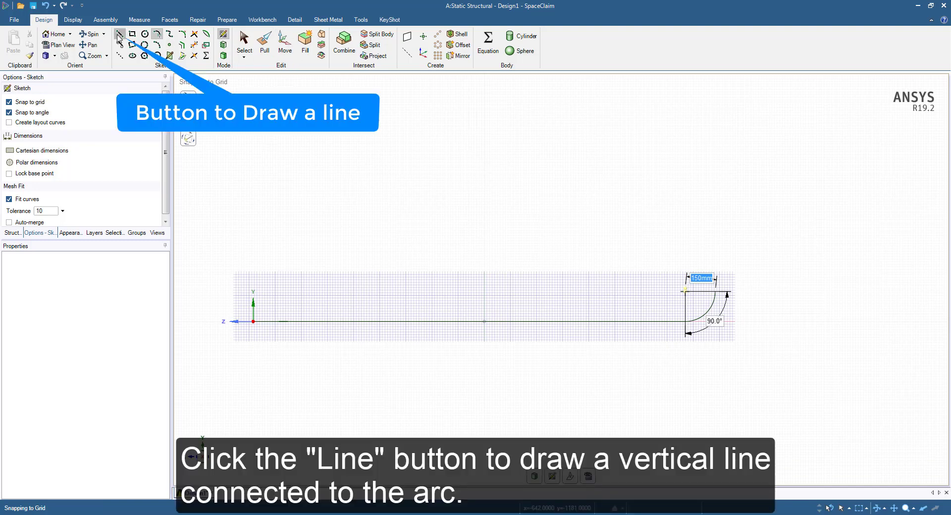
left_click(119, 36)
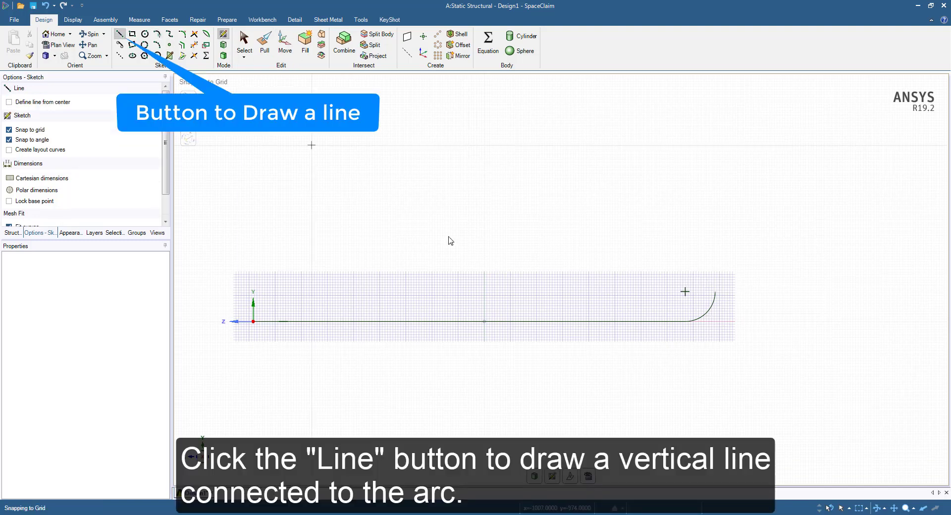
left_click(715, 292)
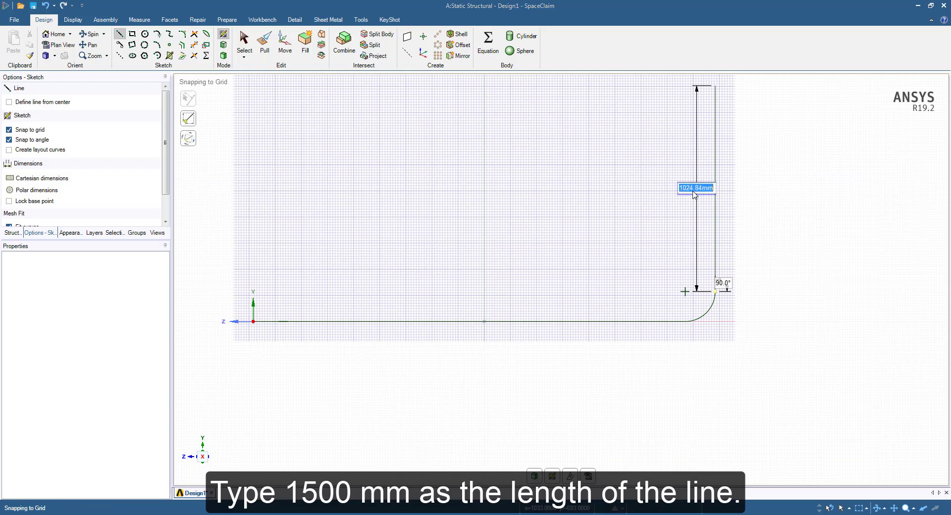
type("1500")
key("Return")
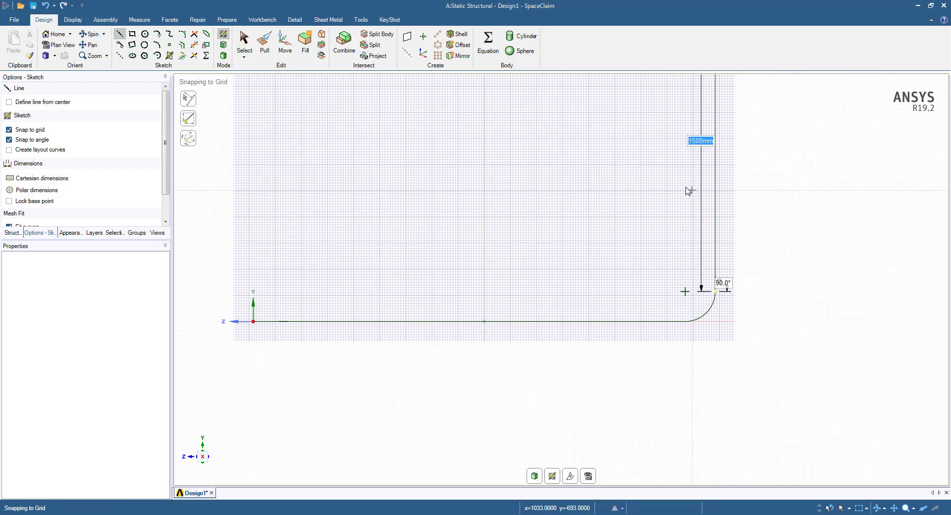
left_click(484, 322)
type("1650")
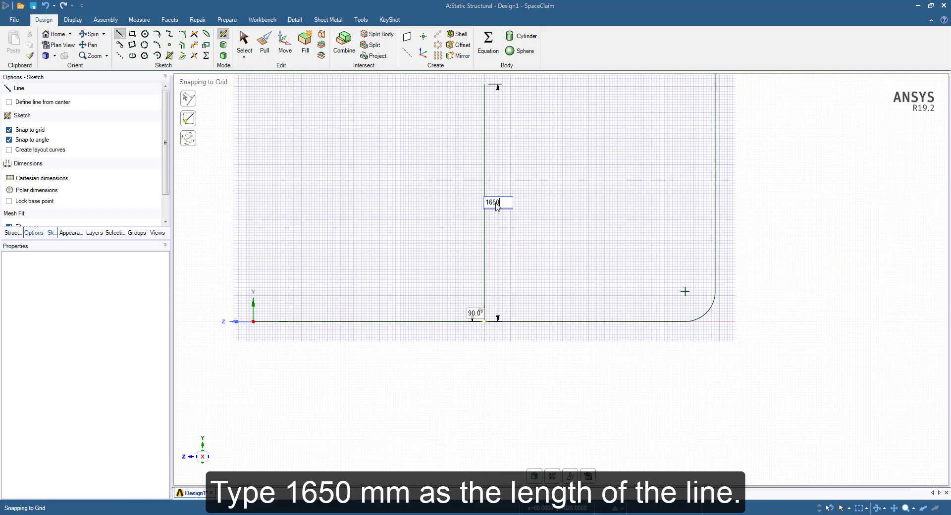
key("Return")
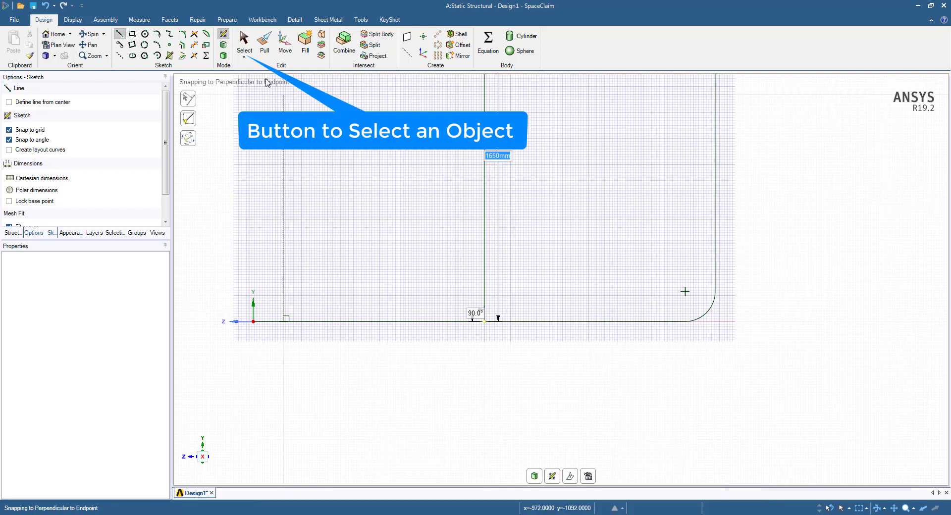
Exit the sketch to 3D mode and reset to the isometric Home view
left_click(242, 45)
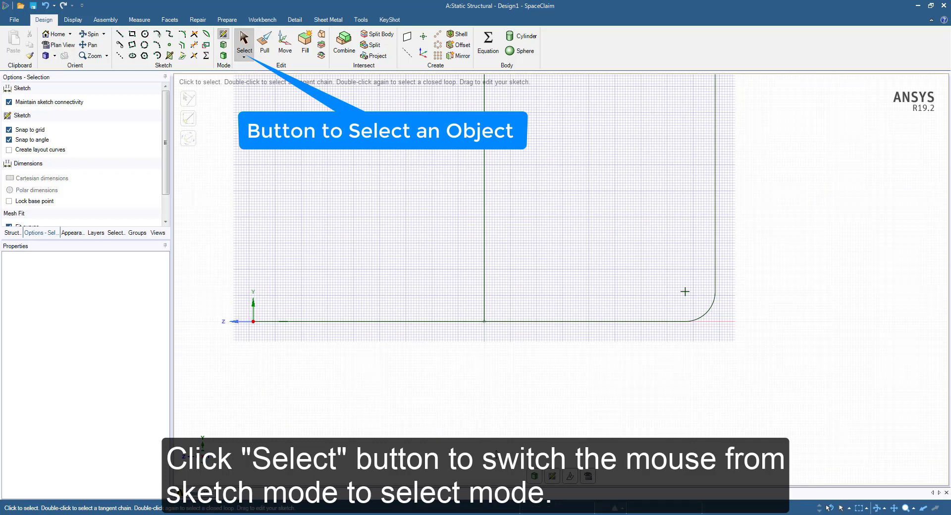
left_click(535, 477)
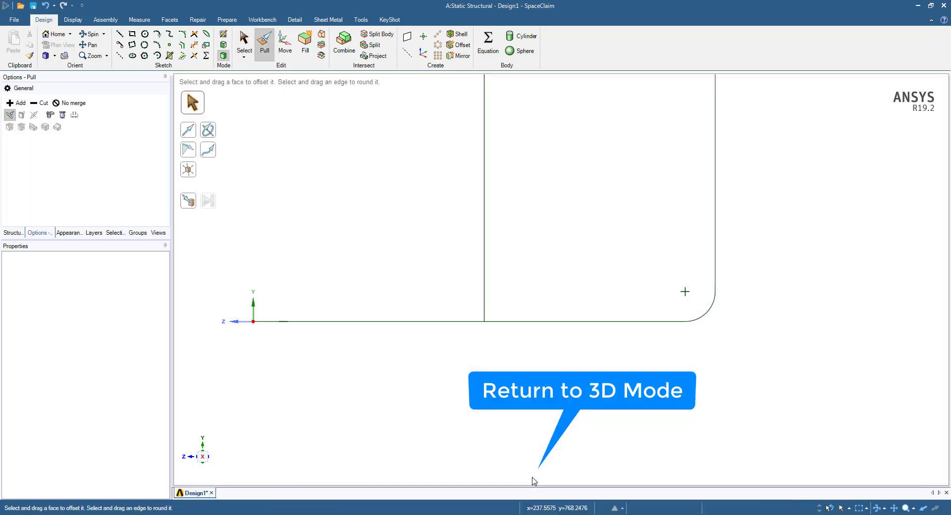
left_click(53, 39)
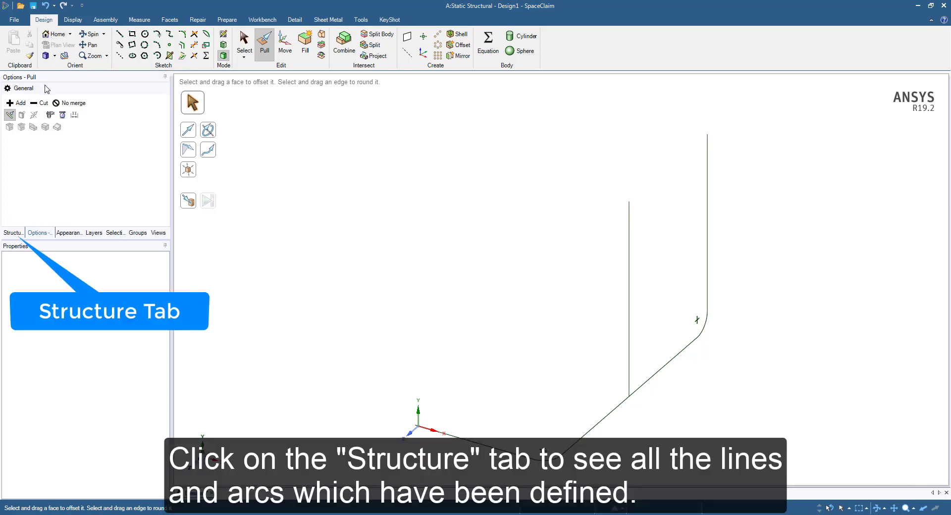
Expand Curves in the Structure tree and Ctrl-select every Line and Arc entry
left_click(14, 233)
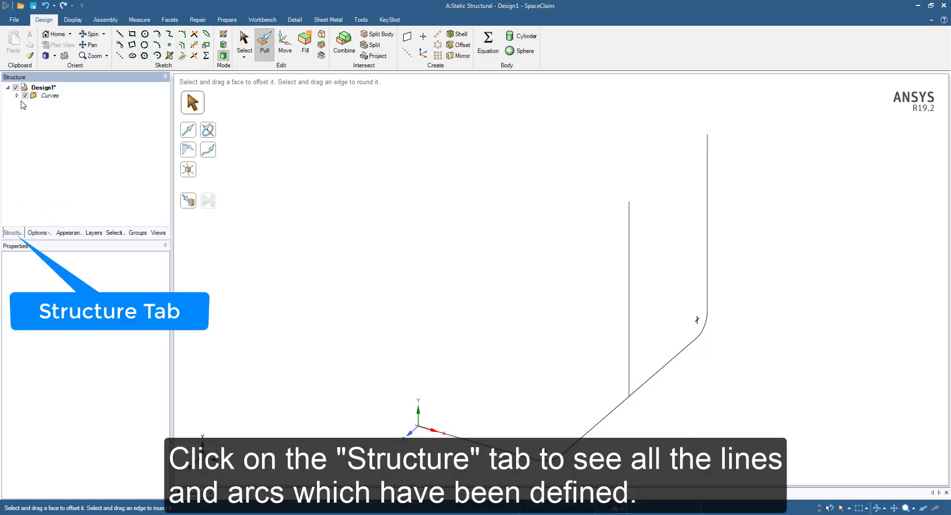
left_click(17, 95)
left_click(50, 104)
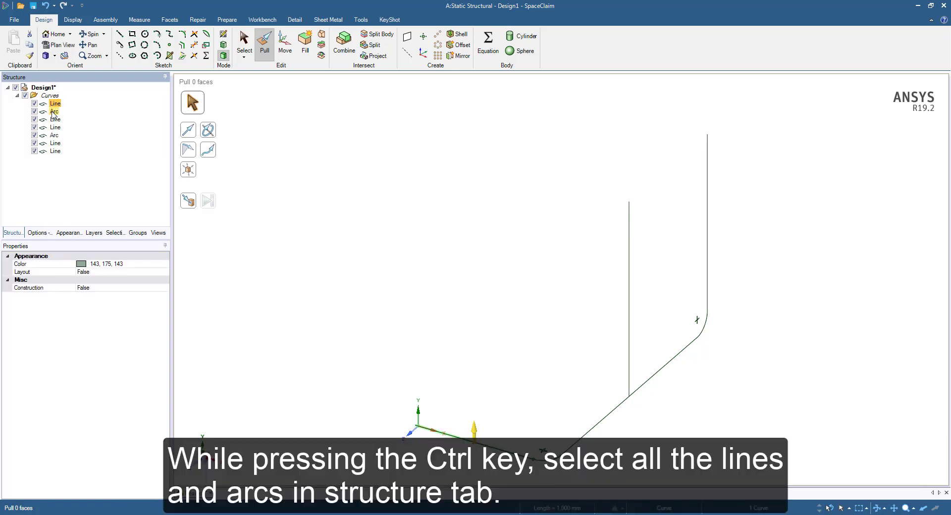
left_click(53, 112, "ctrl")
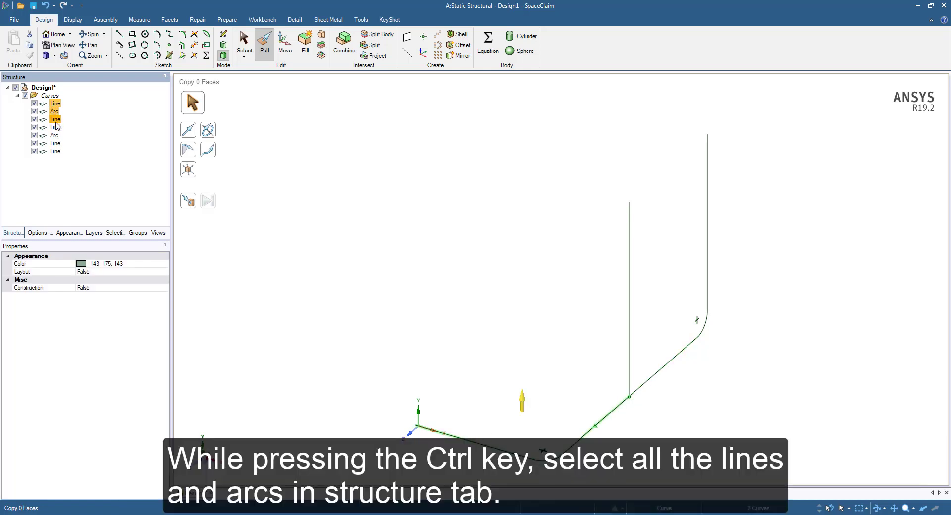
left_click(56, 128, "ctrl")
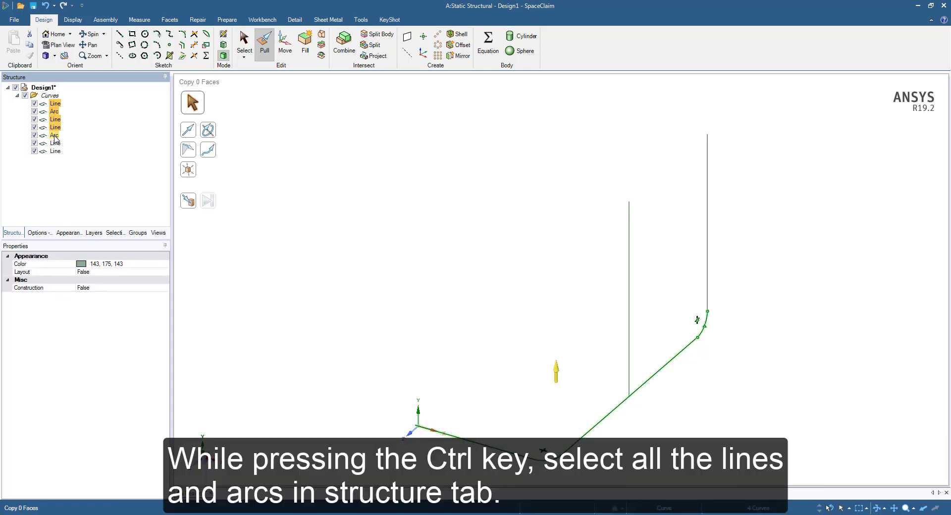
left_click(54, 136, "ctrl")
left_click(55, 151, "ctrl")
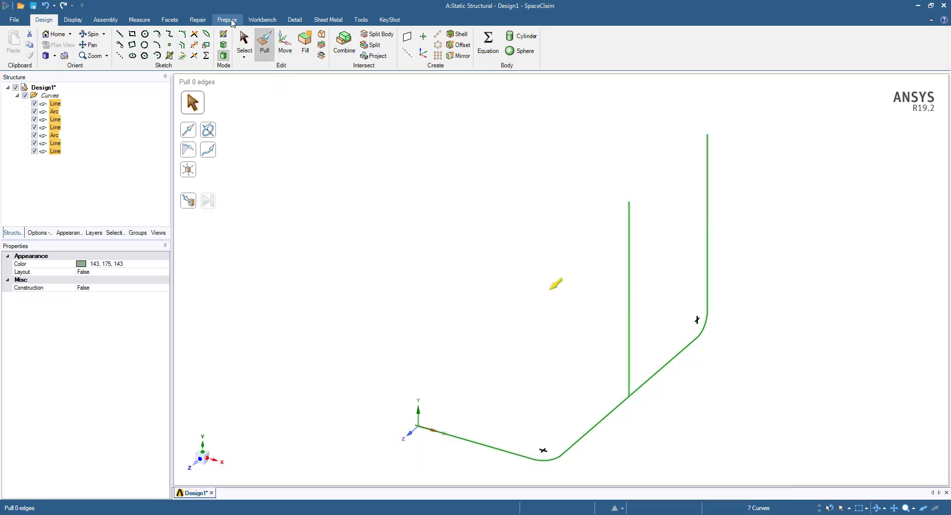
Import AISC Pipe6SCH40 from the standard profile library and assign it to the selected curves
left_click(232, 22)
left_click(362, 59)
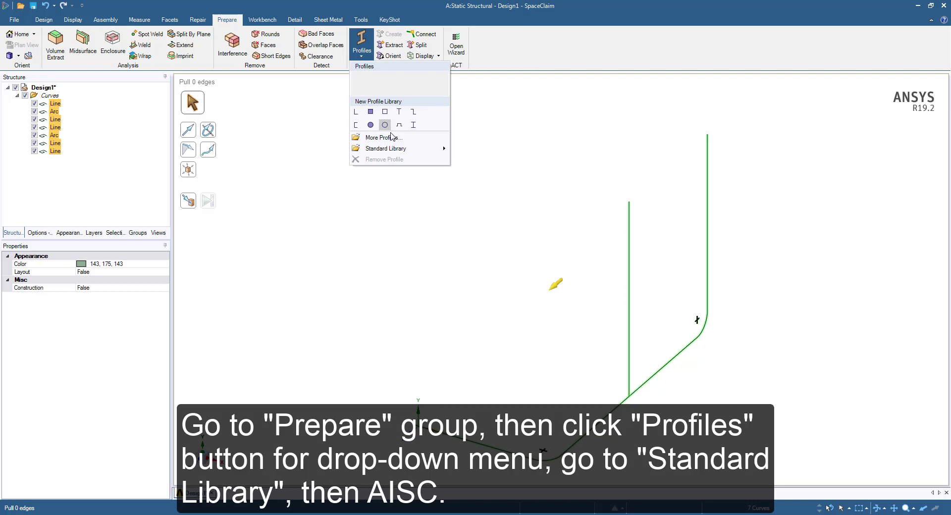
mouse_move(385, 148)
left_click(474, 152)
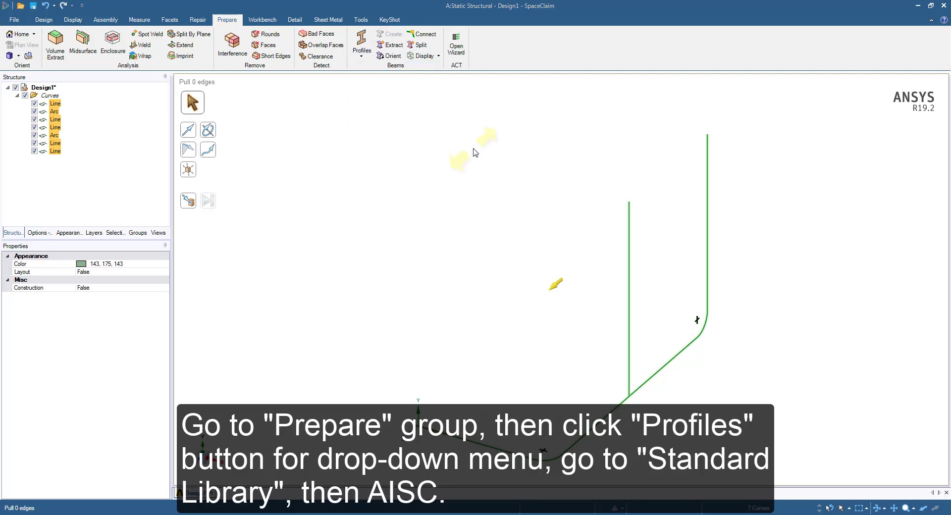
left_click(202, 136)
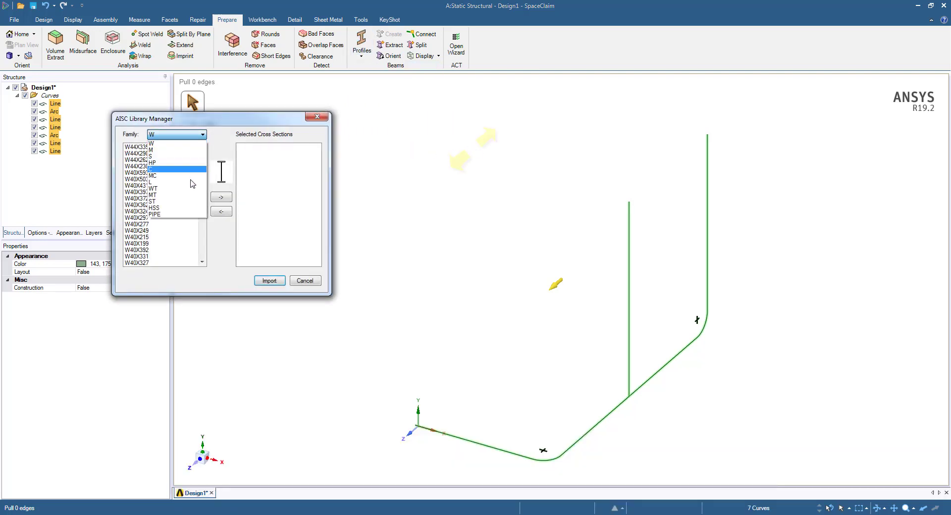
left_click(189, 215)
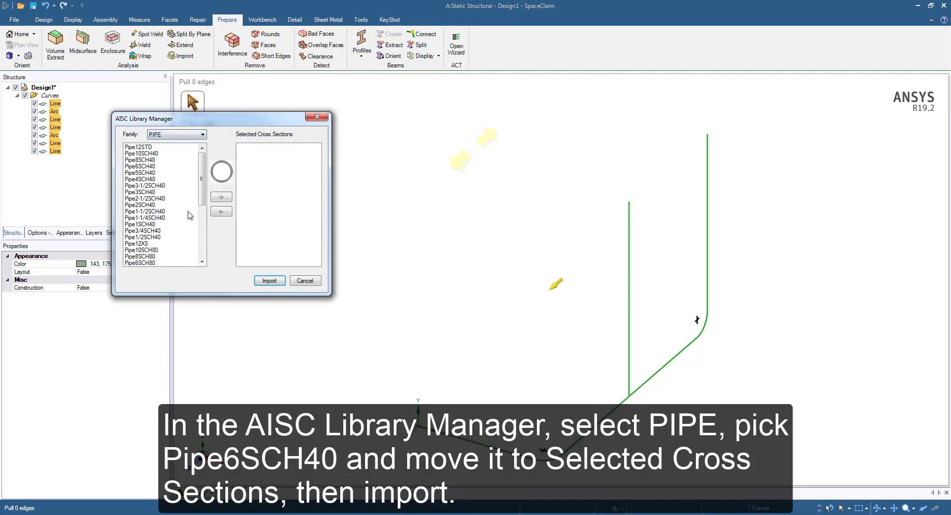
left_click(143, 166)
left_click(218, 198)
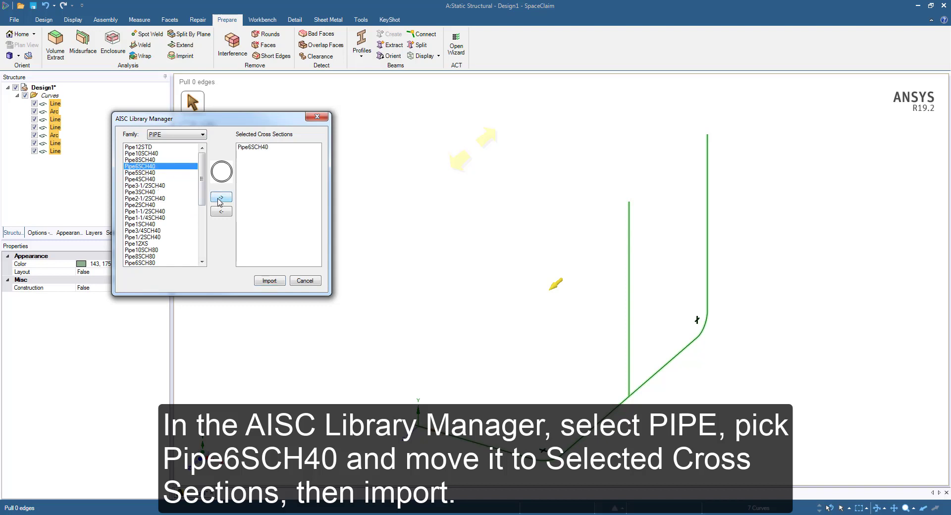
left_click(270, 281)
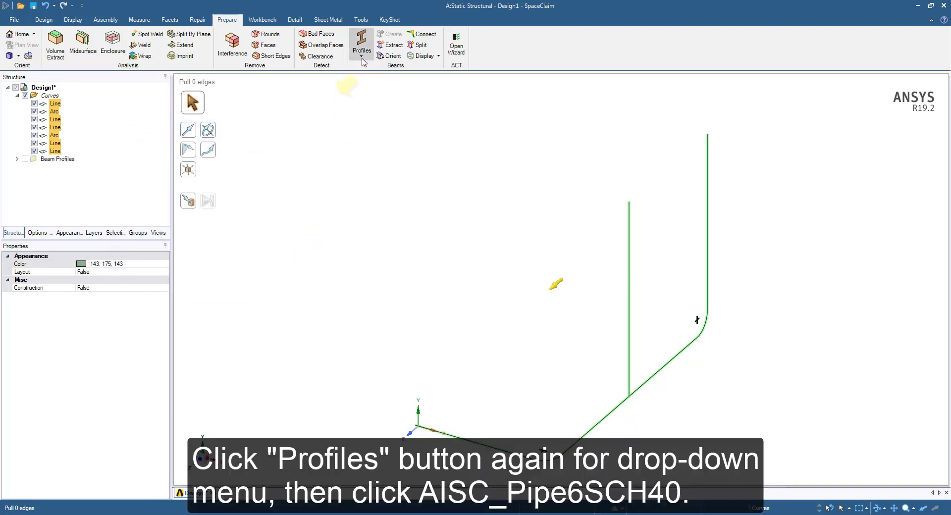
left_click(363, 59)
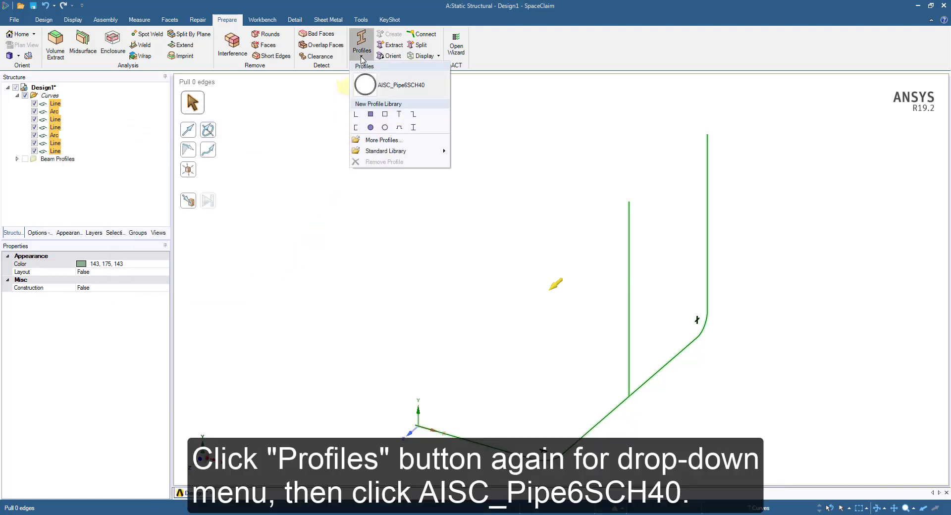
left_click(389, 86)
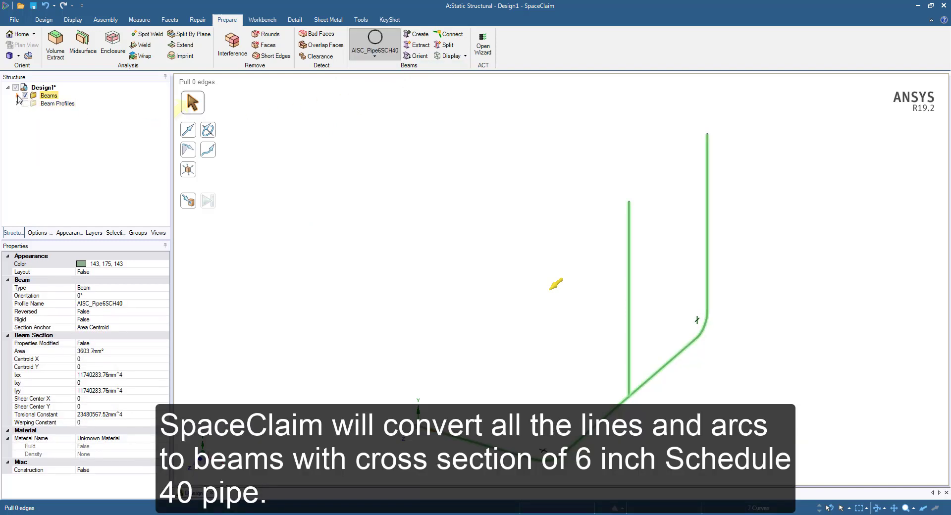
Move all seven pipe beams into a new component named Component1
left_click(17, 96)
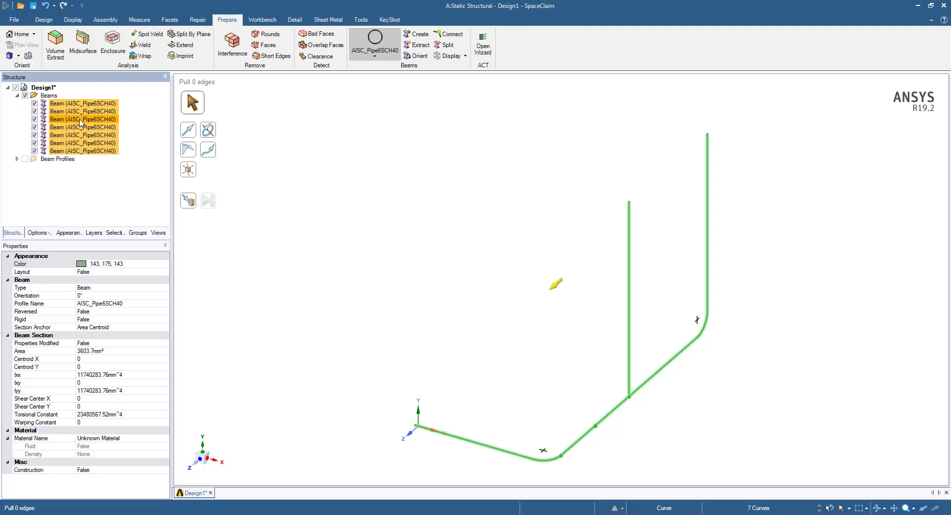
right_click(81, 122)
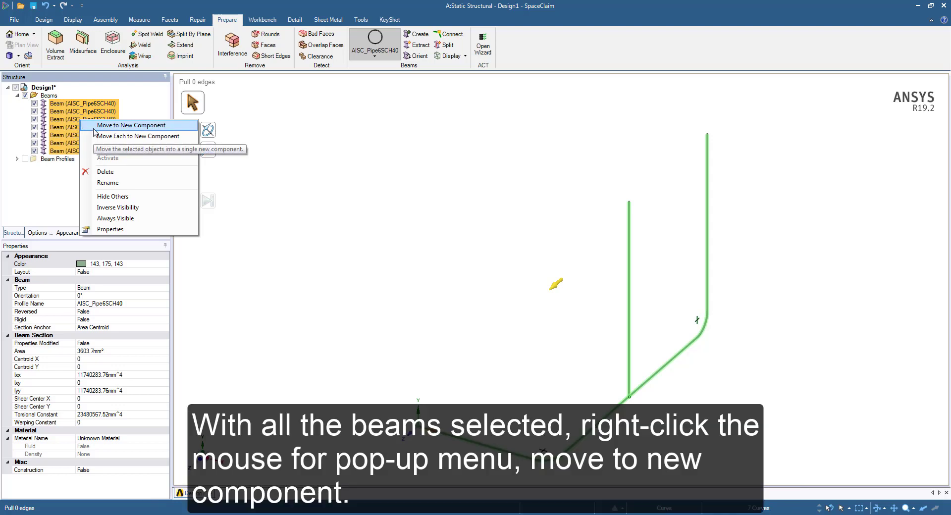
left_click(94, 129)
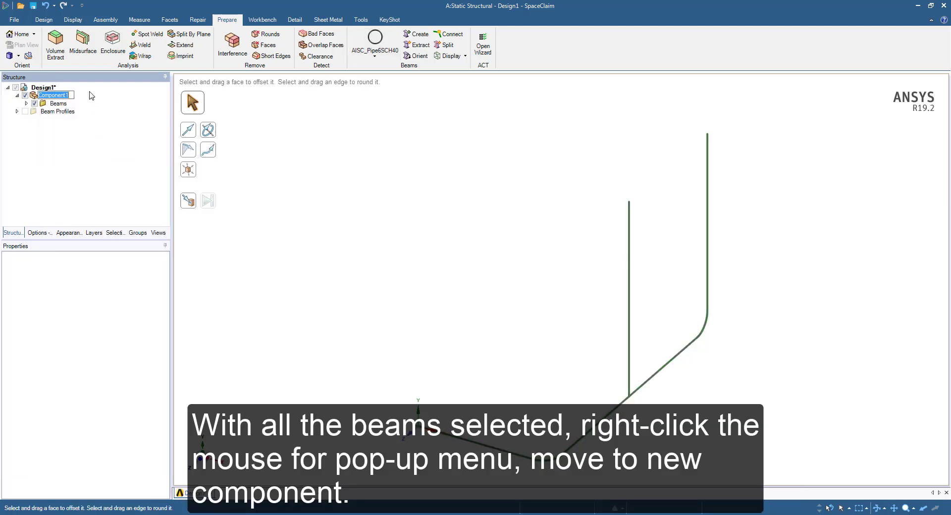
key("Return")
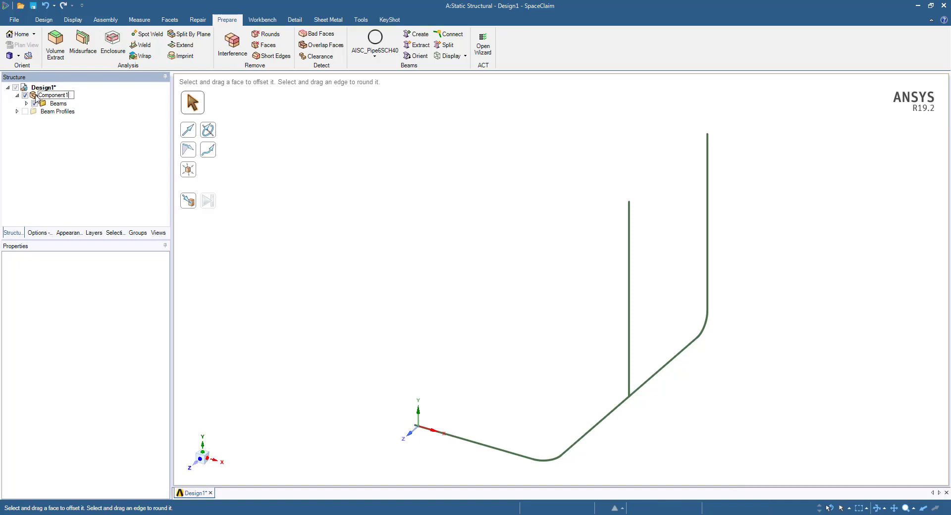
Set Component1's Share Topology property to Share so the beams connect
left_click(36, 96)
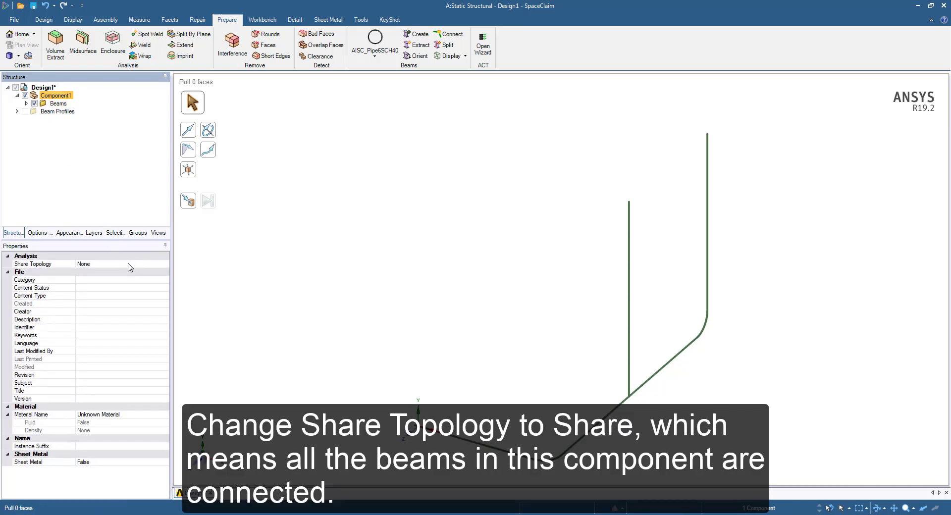
left_click(129, 264)
left_click(165, 265)
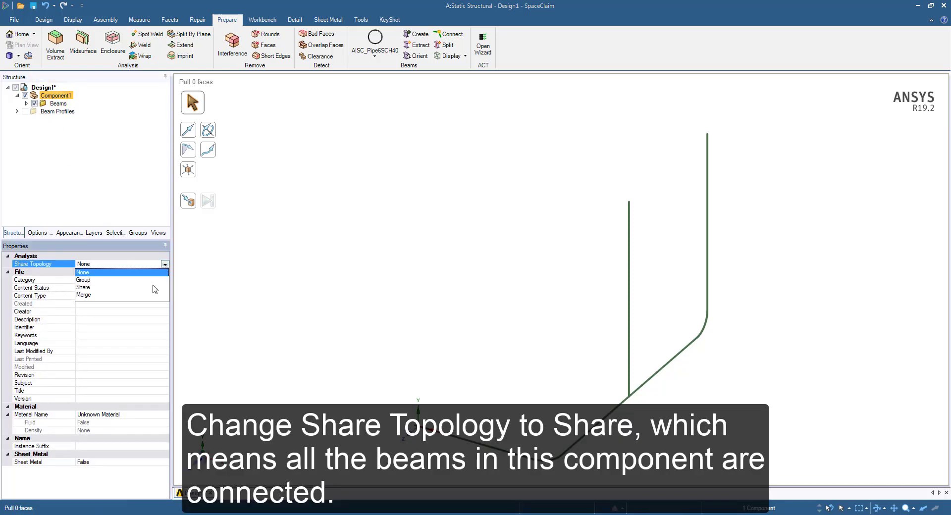
left_click(154, 282)
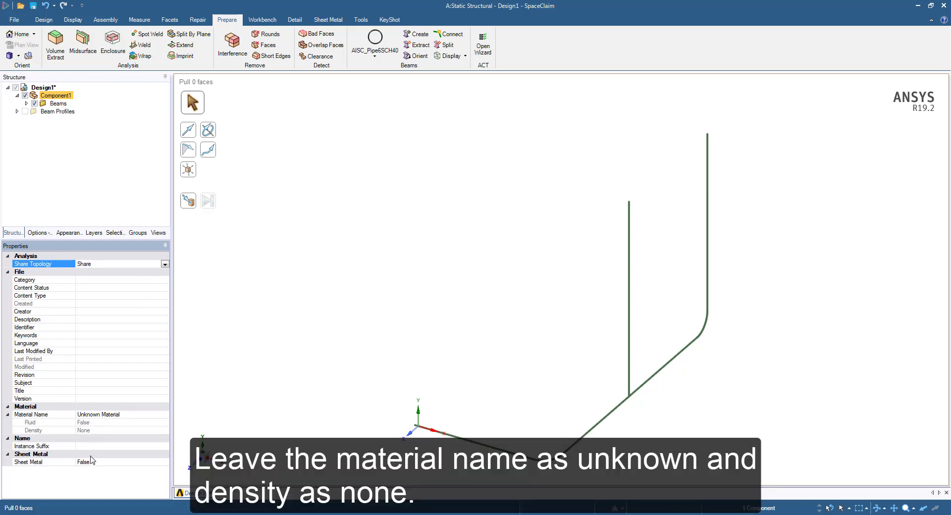
left_click(13, 20)
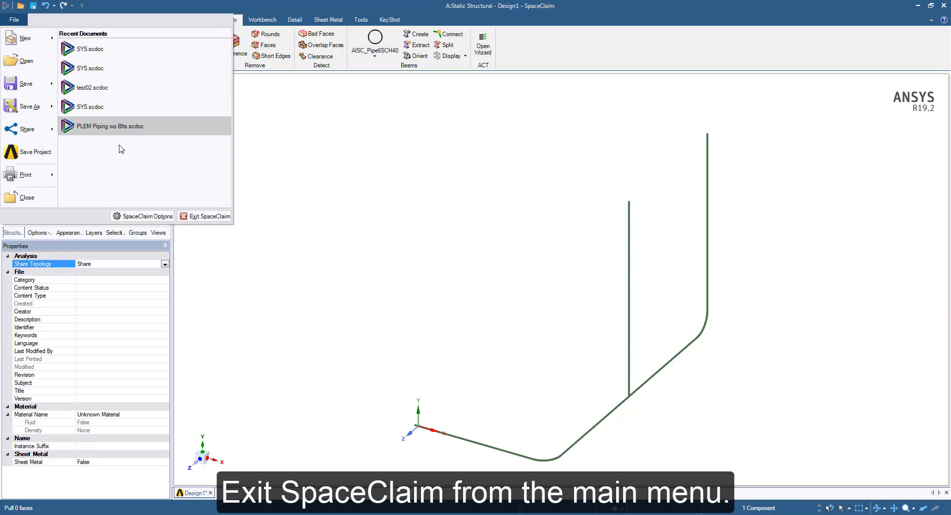
Exit SpaceClaim and launch Mechanical from the Static Structural system's Model cell
left_click(209, 218)
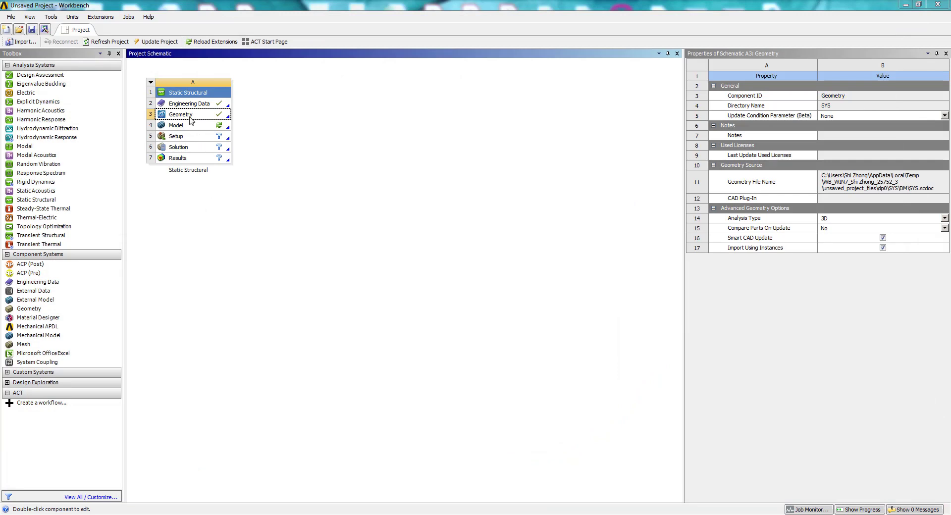
double_click(189, 128)
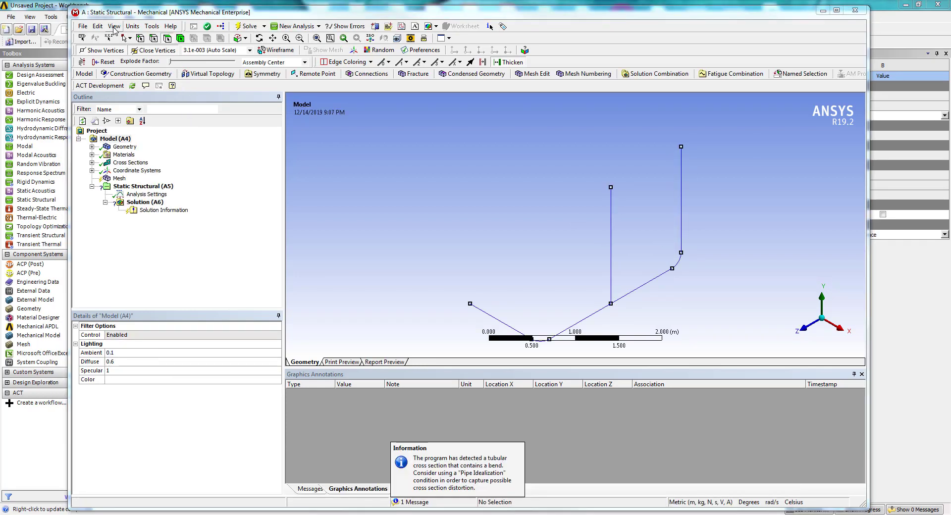
Turn on Cross Section Solids (Geometry) so beams render as solid pipes
left_click(114, 27)
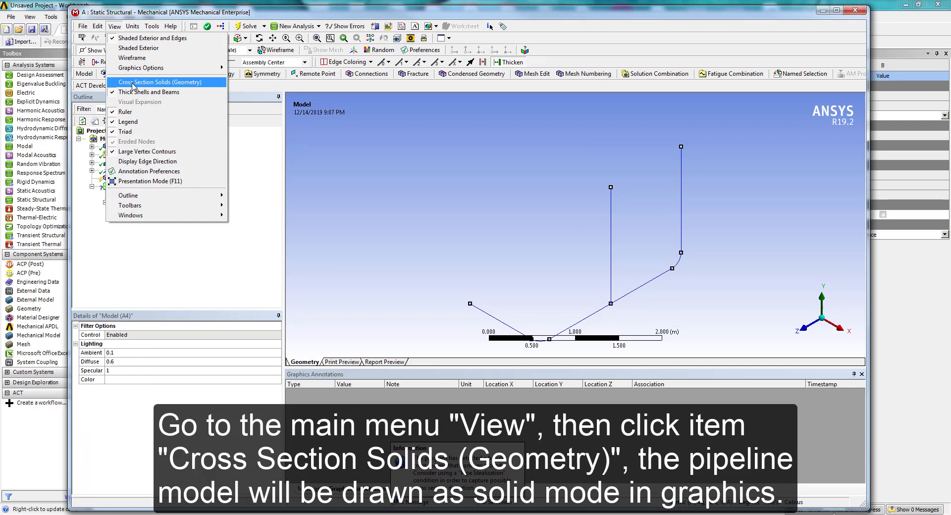
left_click(133, 83)
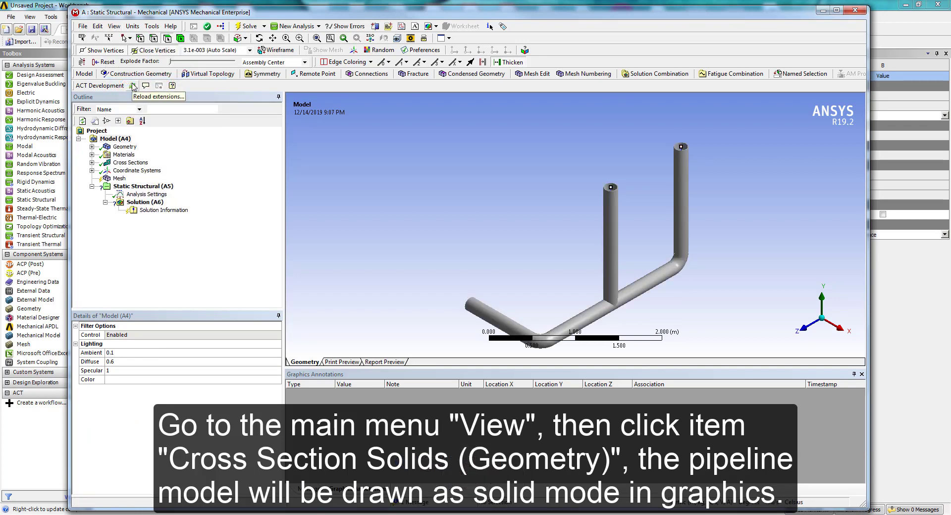